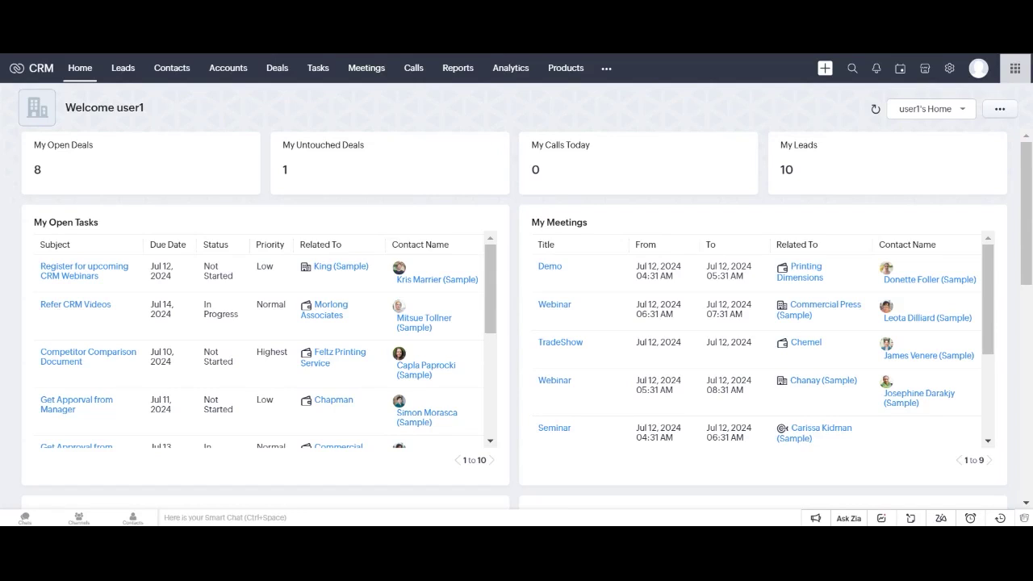
Look over the open tasks and meetings on the home dashboard
scroll(759, 339, "down", 1)
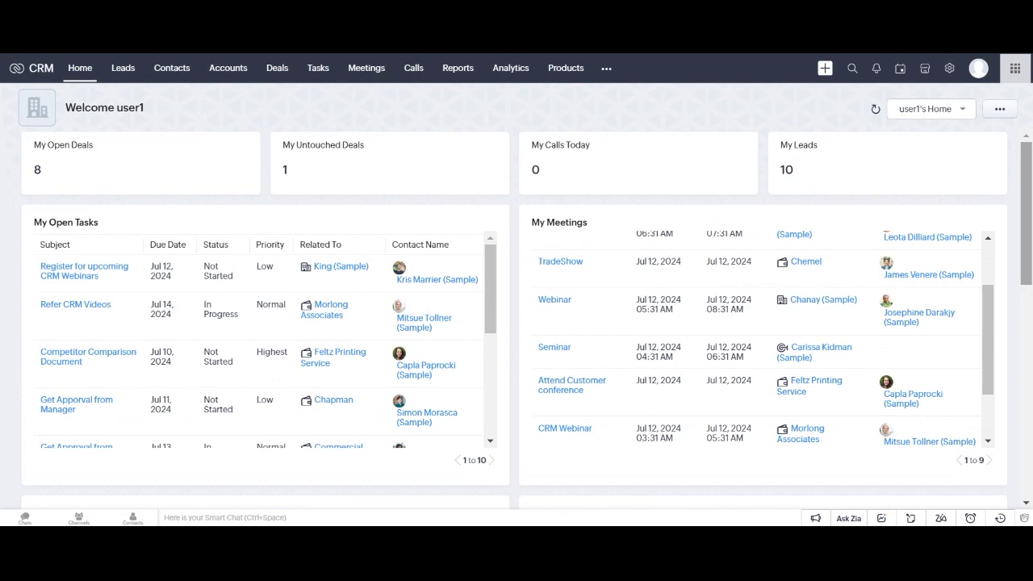
mouse_move(1023, 222)
left_mouse_down()
mouse_move(1026, 373)
mouse_move(1021, 218)
left_mouse_up()
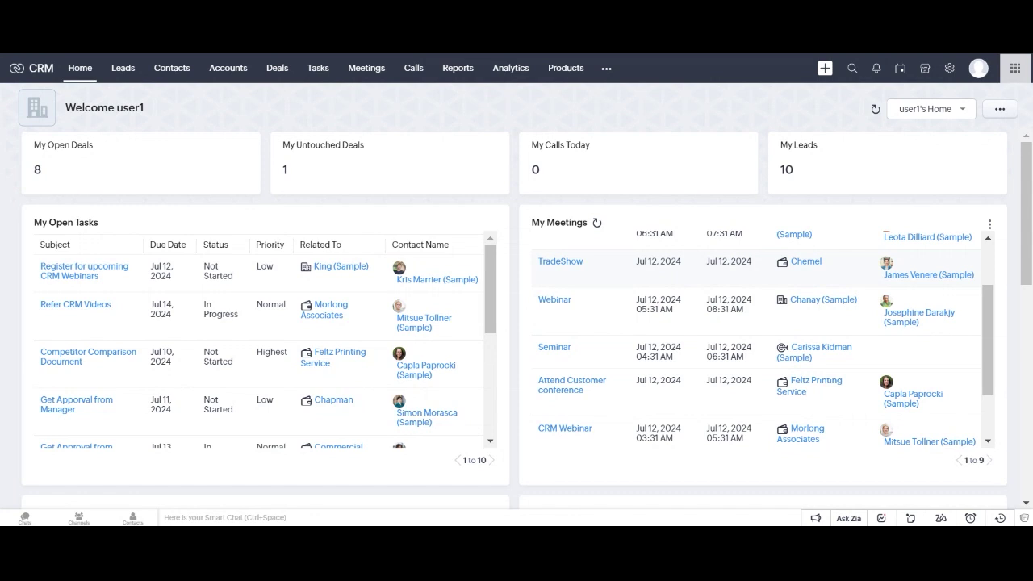
scroll(831, 295, "down", 2)
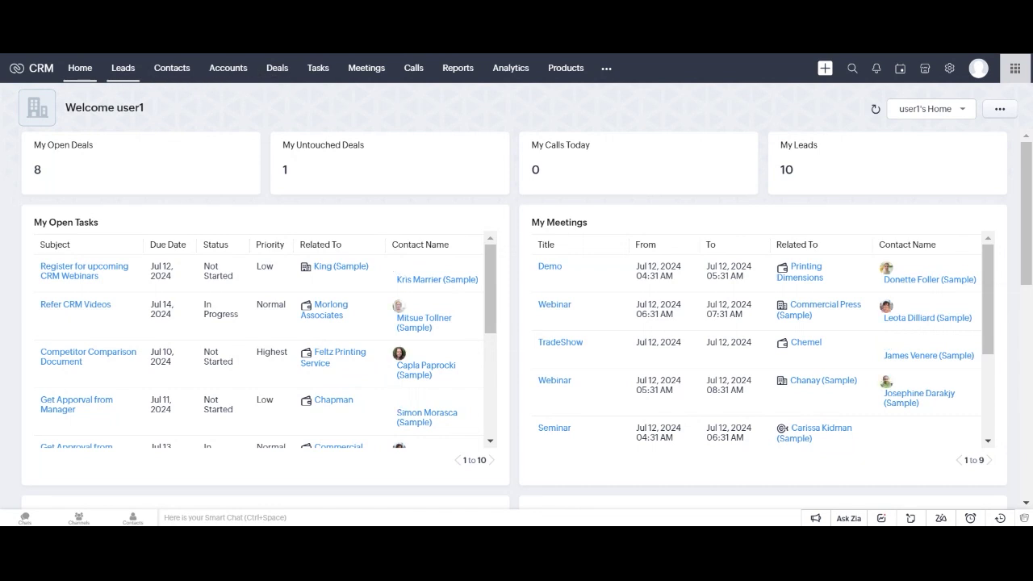
Open the Leads module, look at the blank lead creation form, and leave it without saving
left_click(125, 69)
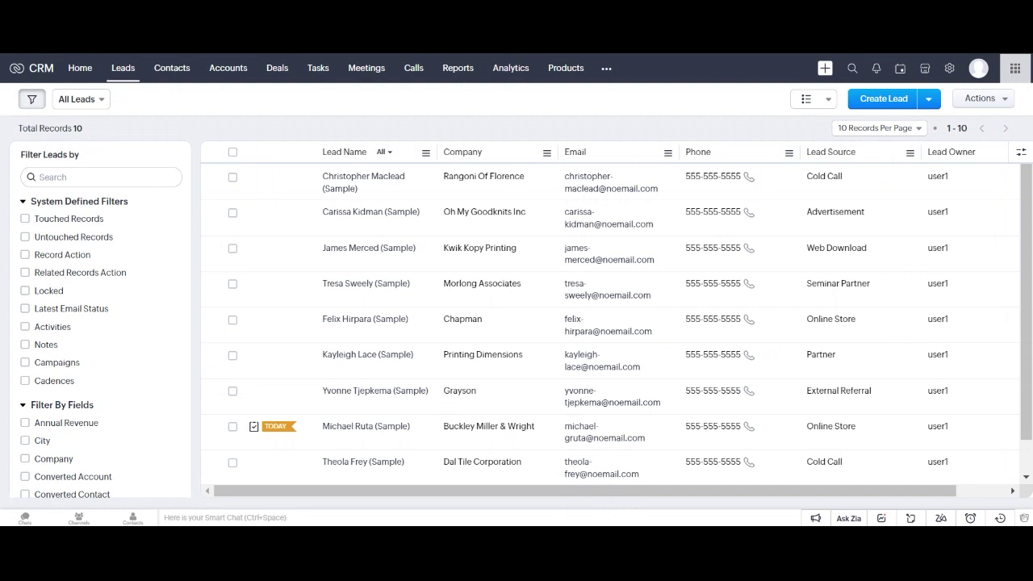
left_click(877, 105)
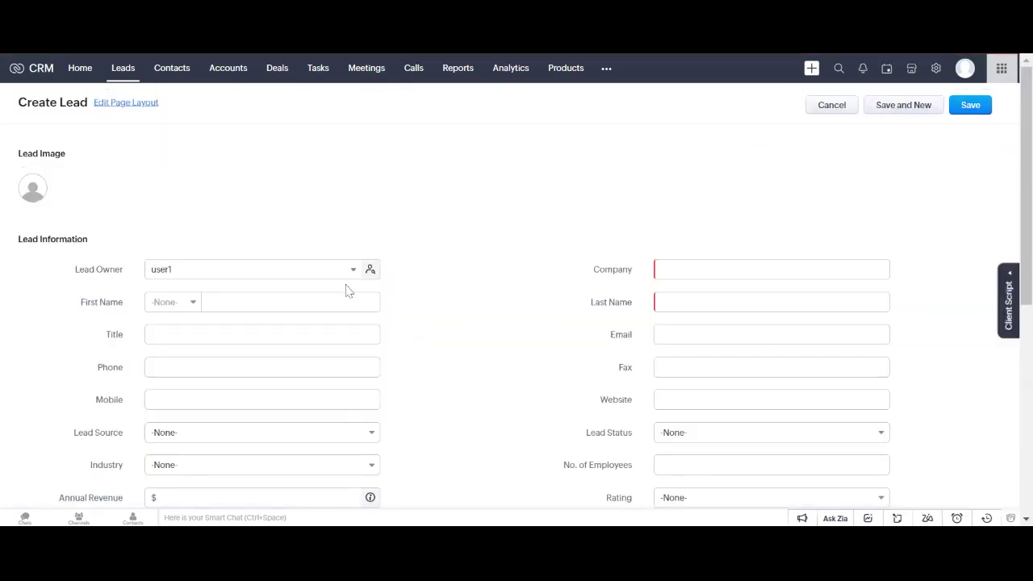
left_click(775, 301)
left_click(817, 111)
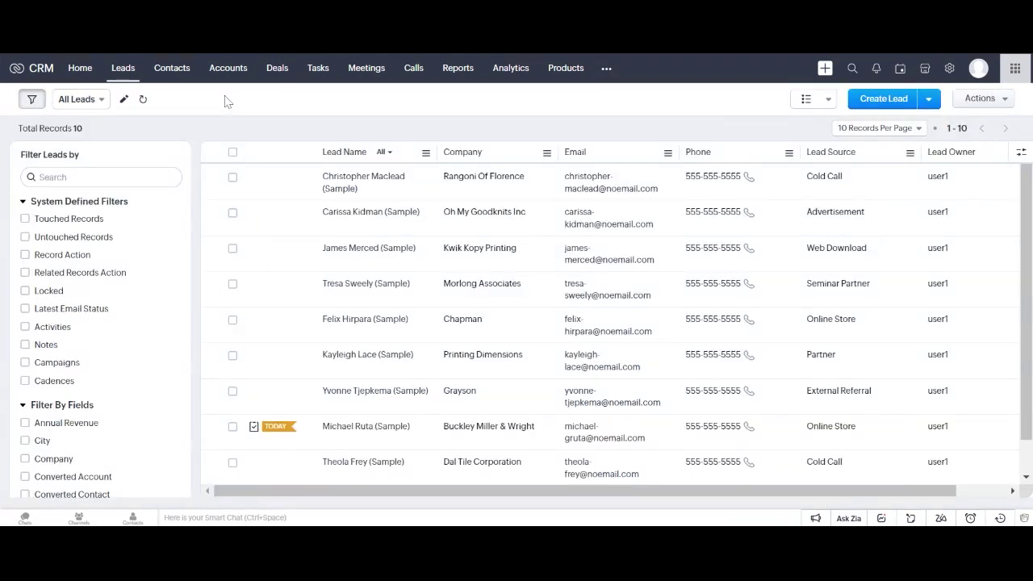
Look through the Contacts list's available views and filters, and open the Accounts module
left_click(172, 73)
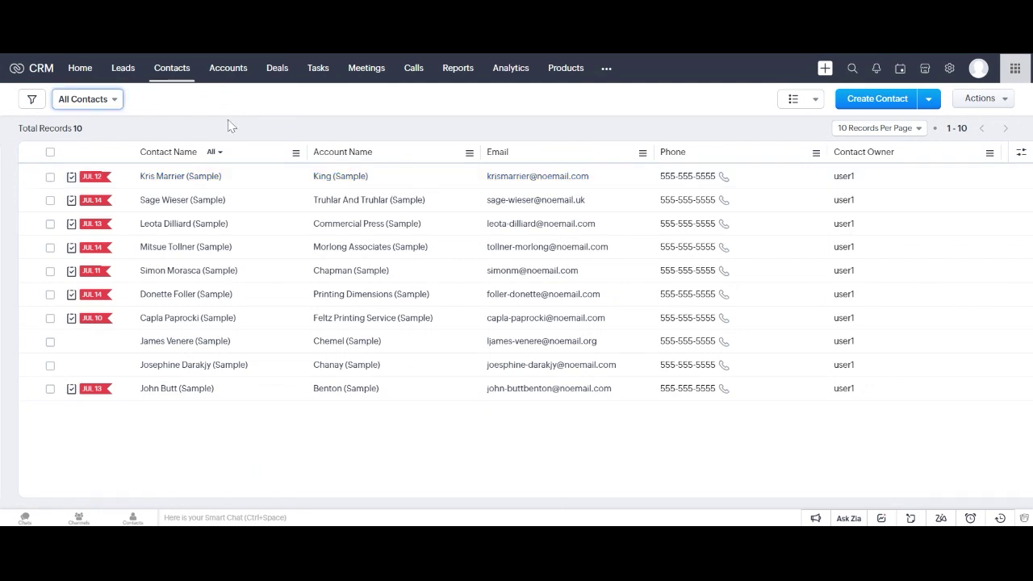
left_click(89, 105)
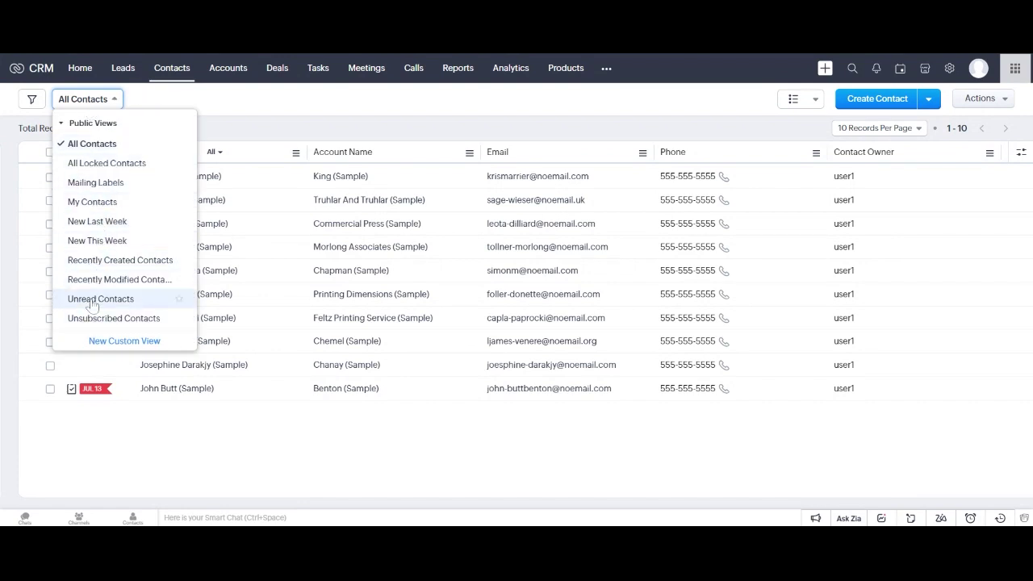
left_click(31, 100)
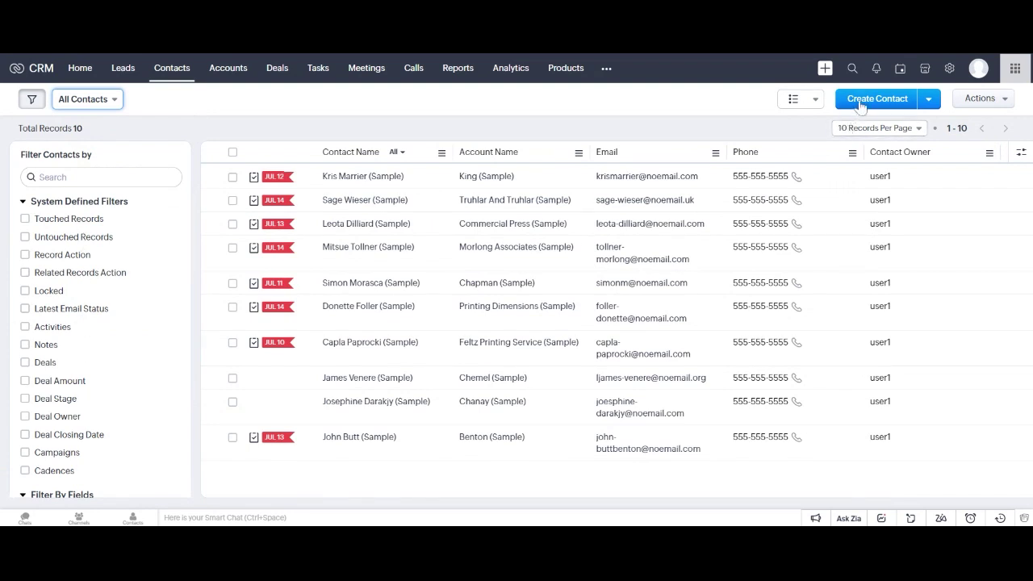
left_click(227, 69)
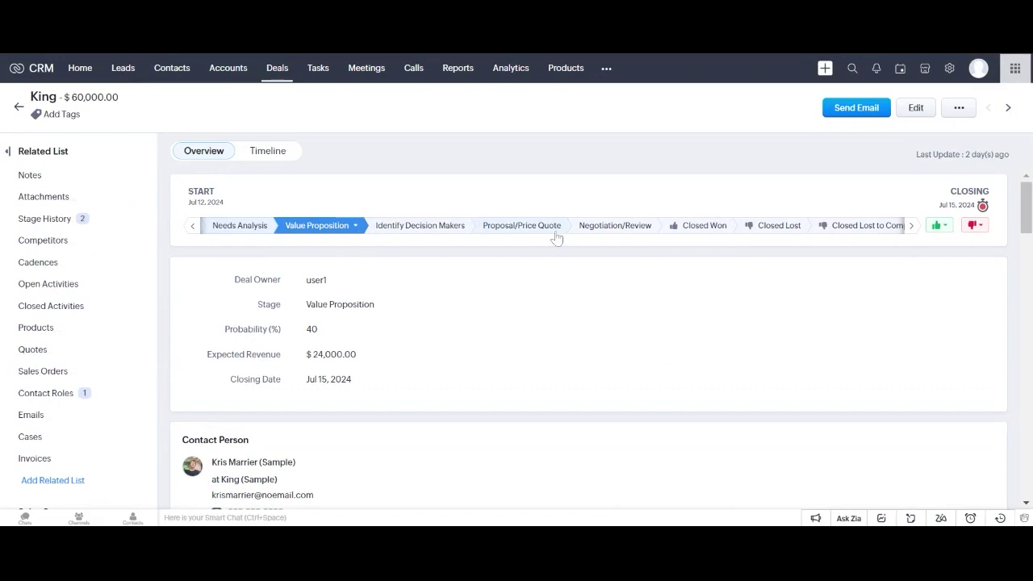
Set the King deal's stage to Needs Analysis and show the activity types that can be added to it
left_click(240, 225)
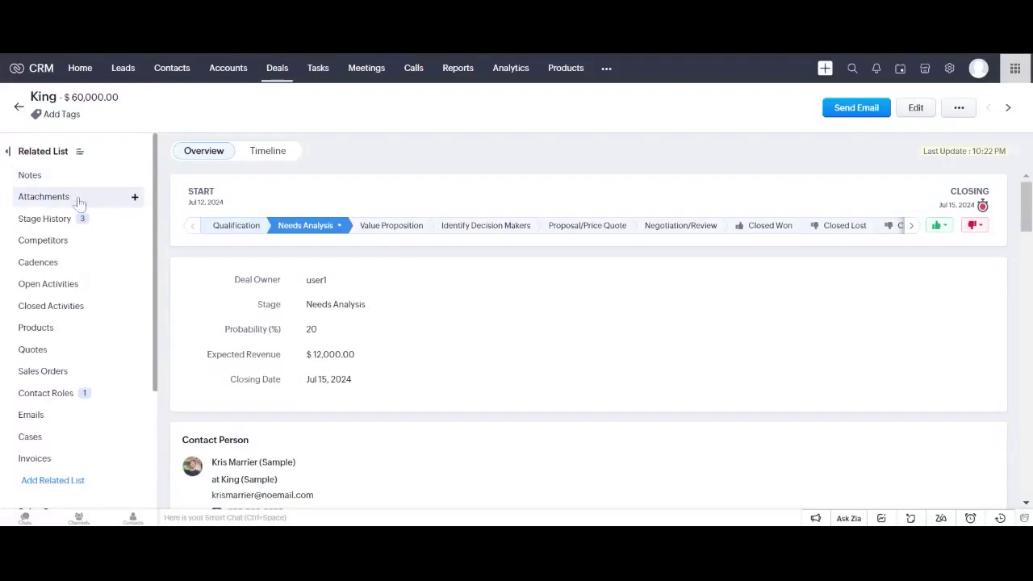
left_click(135, 284)
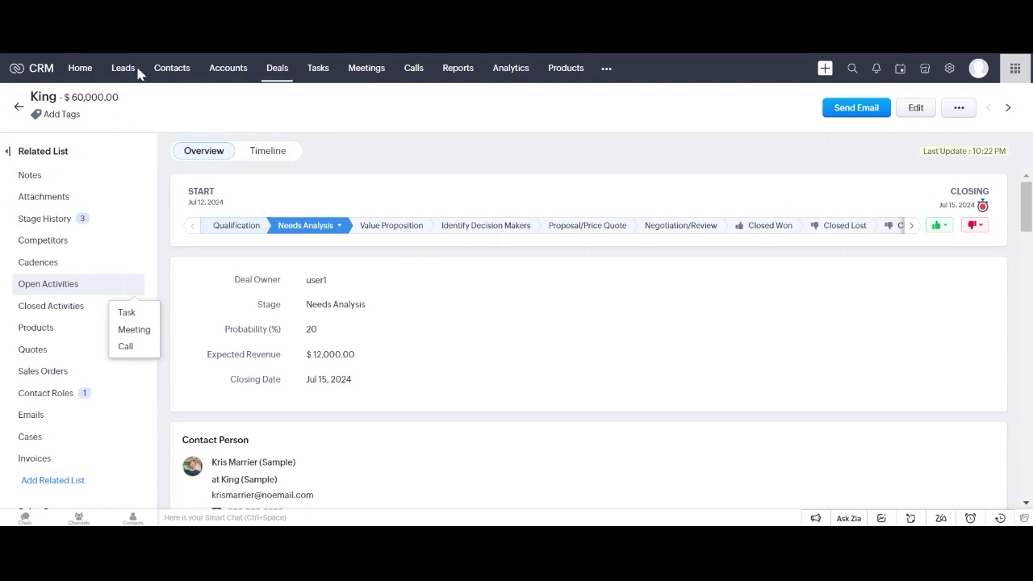
Show all deals in Kanban view, moving Benton to Needs Analysis and Truhlar And Truhlar Attys to Value Proposition
left_click(279, 80)
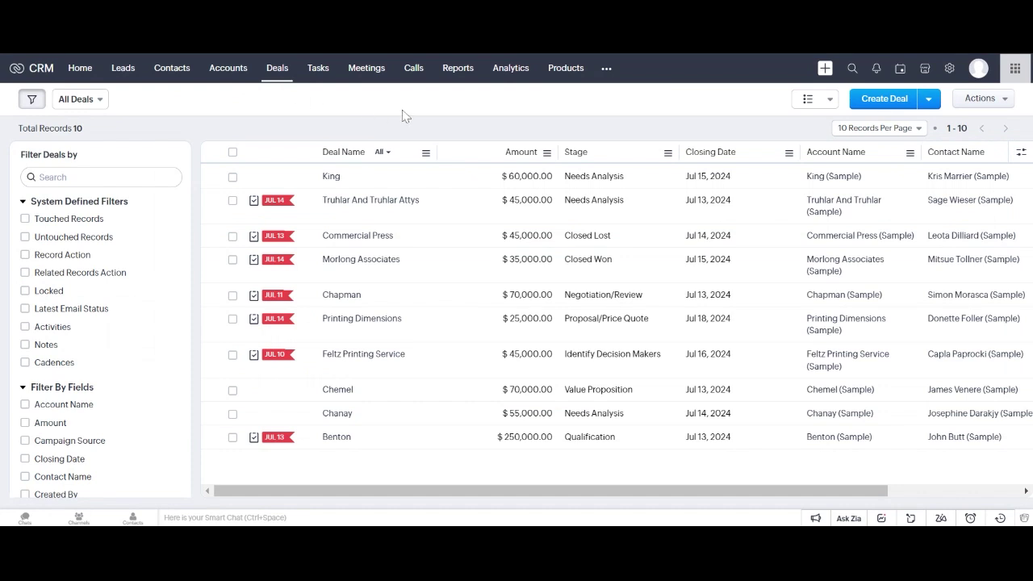
left_click(814, 100)
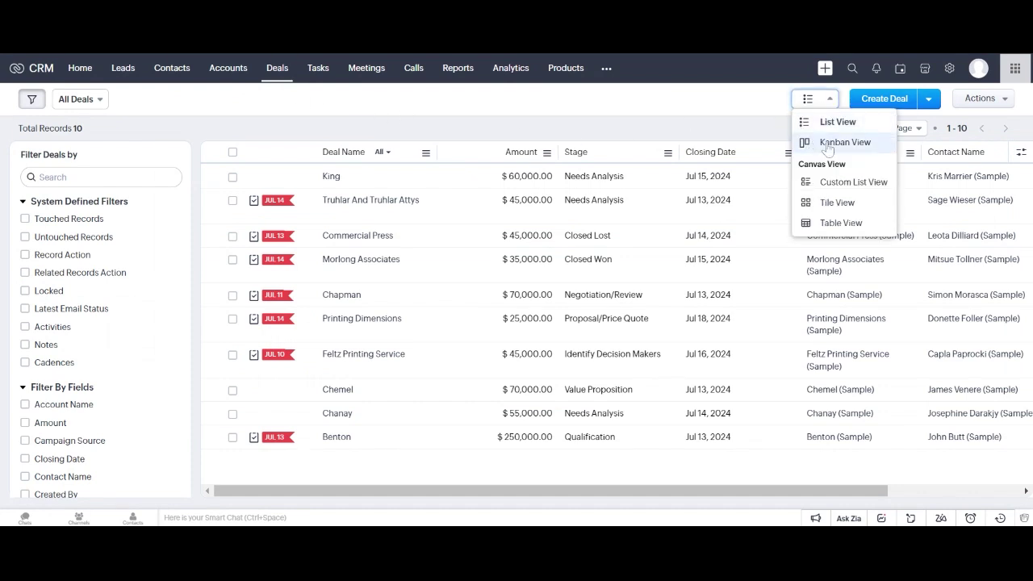
left_click(823, 149)
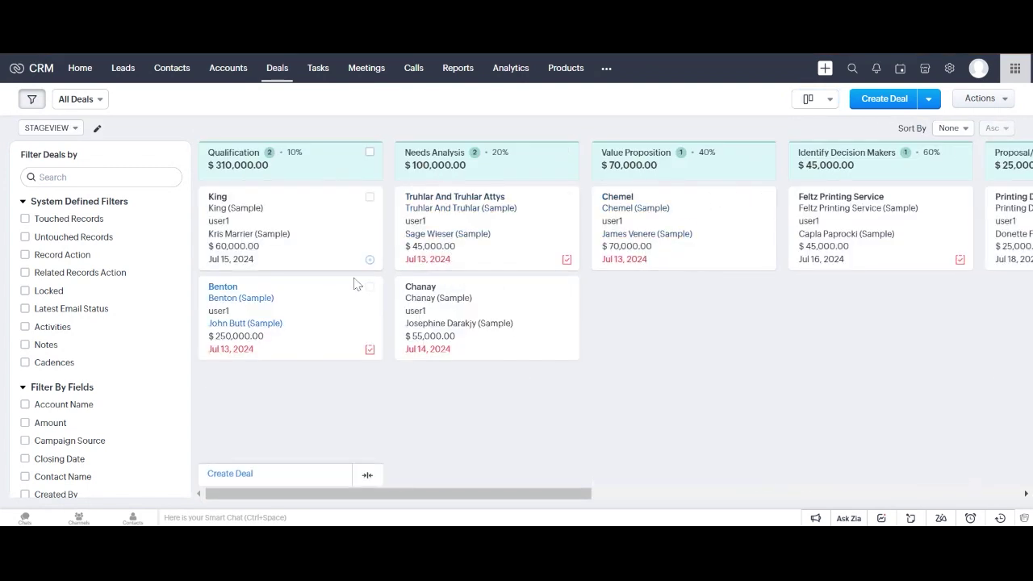
left_click_drag(354, 284, 675, 312)
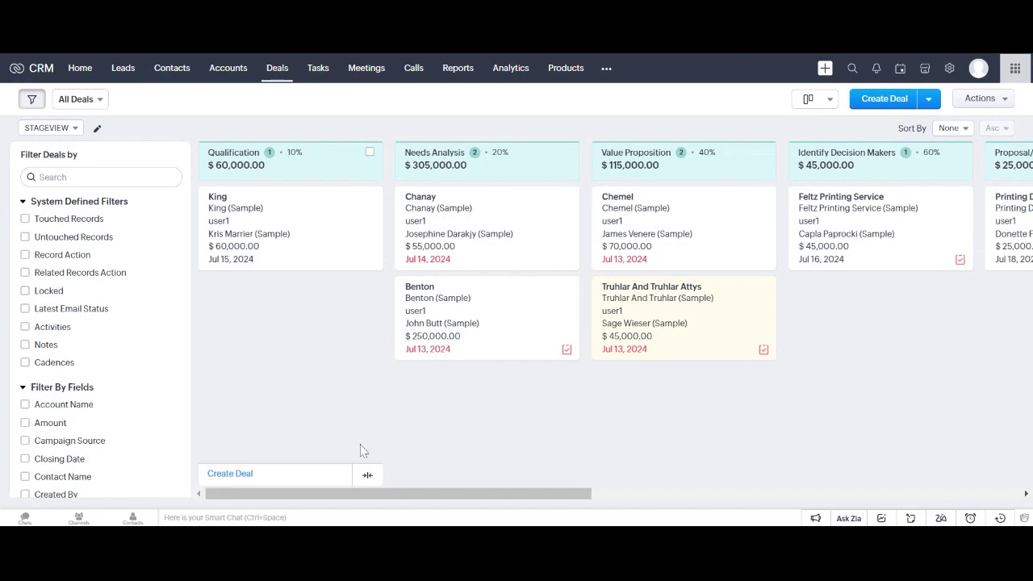
scroll(360, 449, "right", 2)
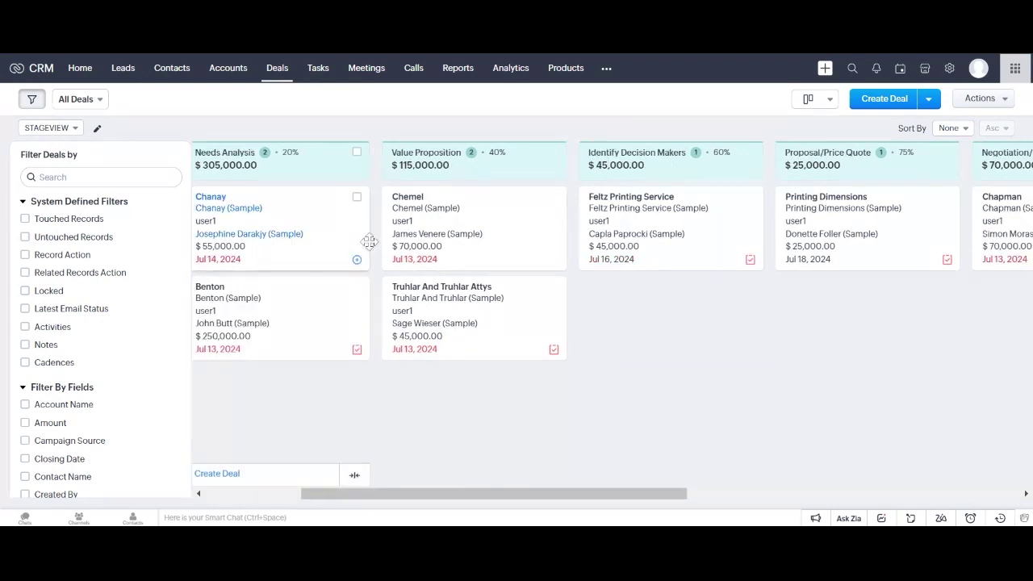
Look at the Tasks list with its task creation option, and browse the available report folders
left_click(318, 69)
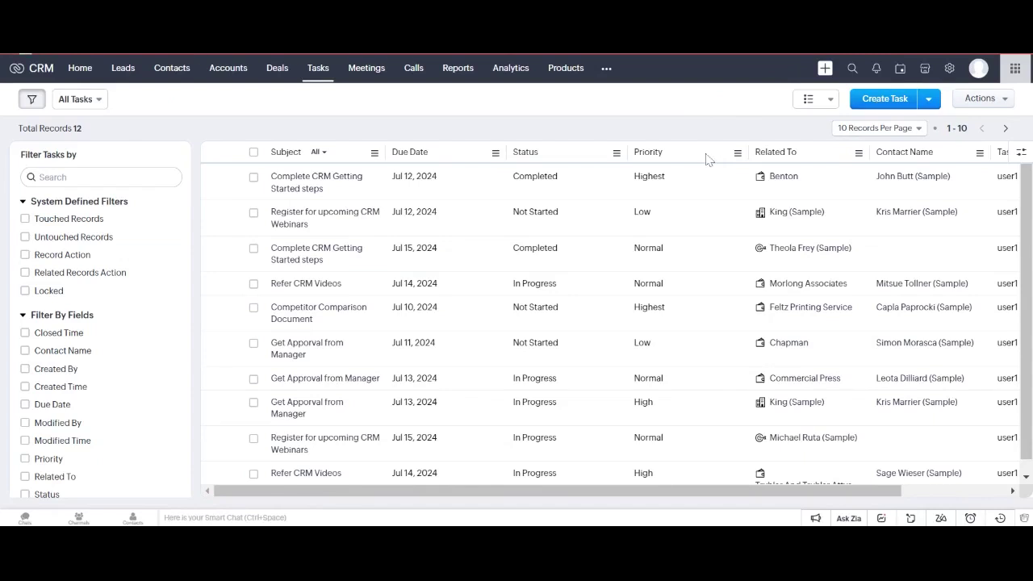
left_click(878, 99)
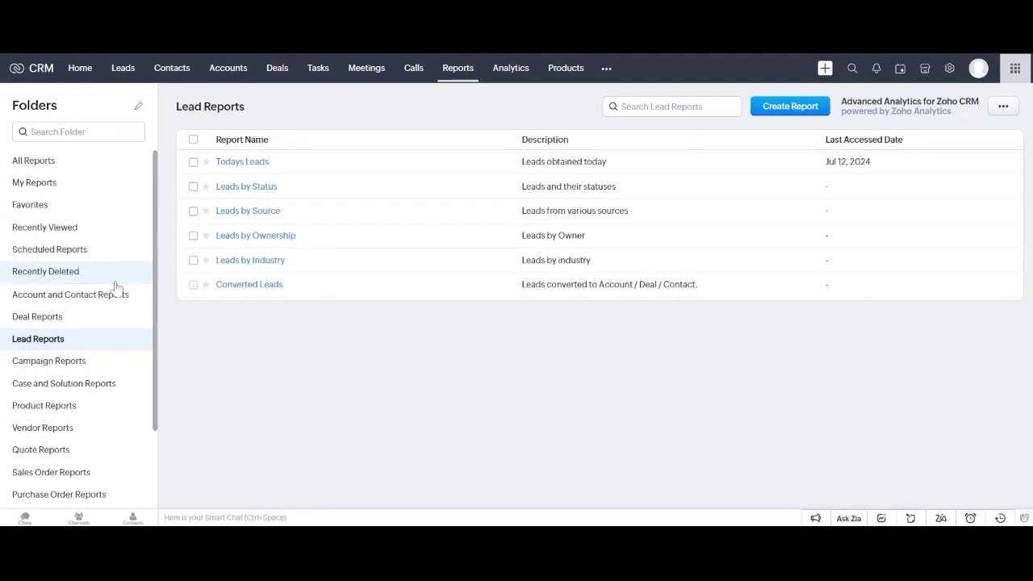
scroll(106, 314, "down", 3)
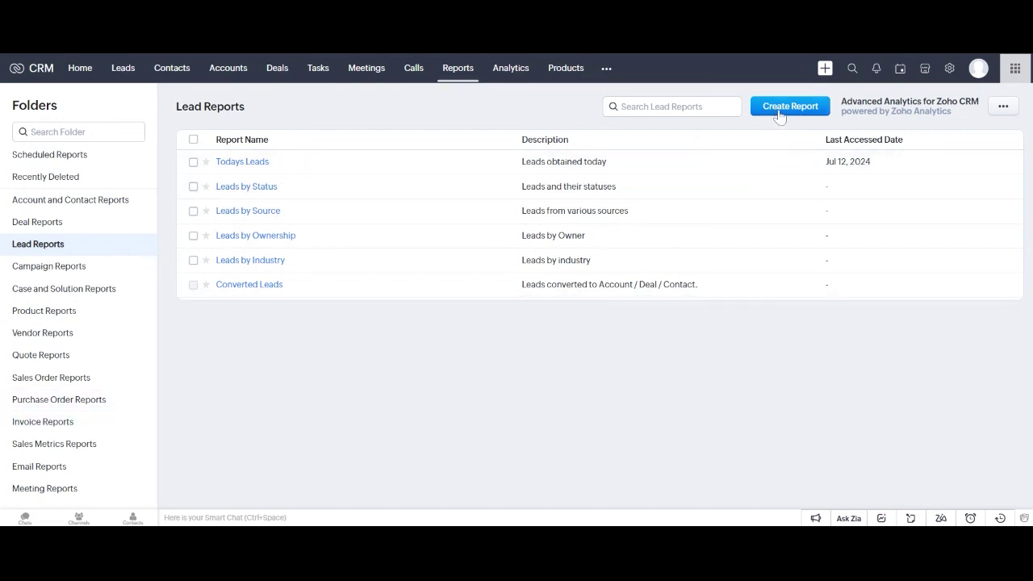
Examine the Org Overview analytics dashboard's charts and the component types that can be added to it
left_click(514, 71)
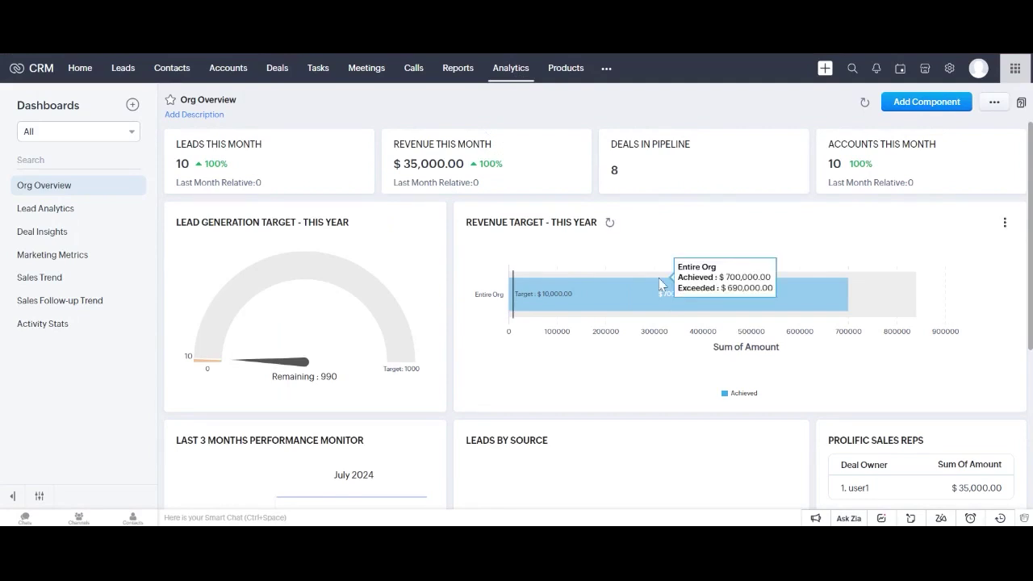
scroll(779, 355, "down", 2)
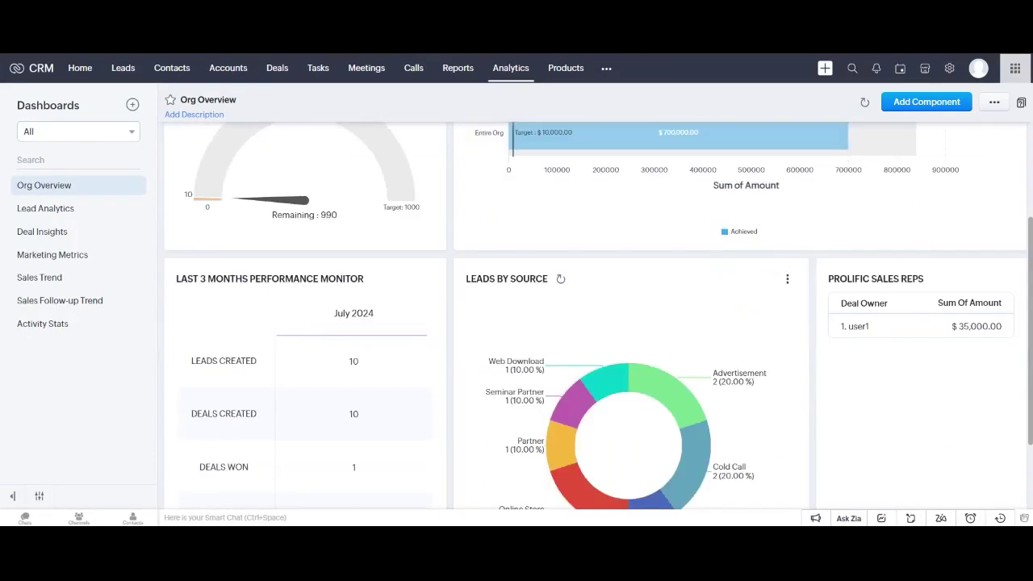
scroll(792, 364, "down", 1)
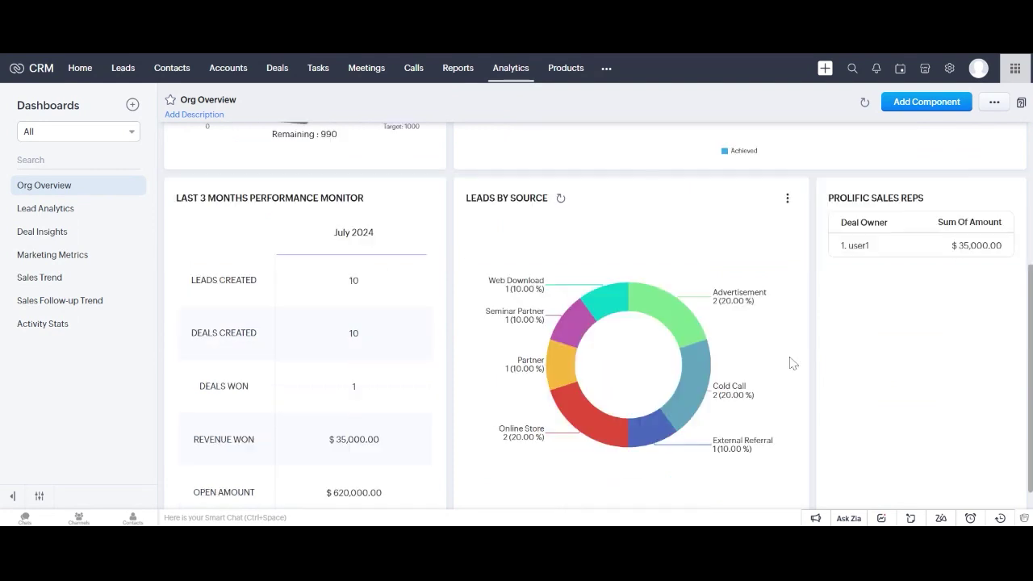
scroll(793, 363, "down", 1)
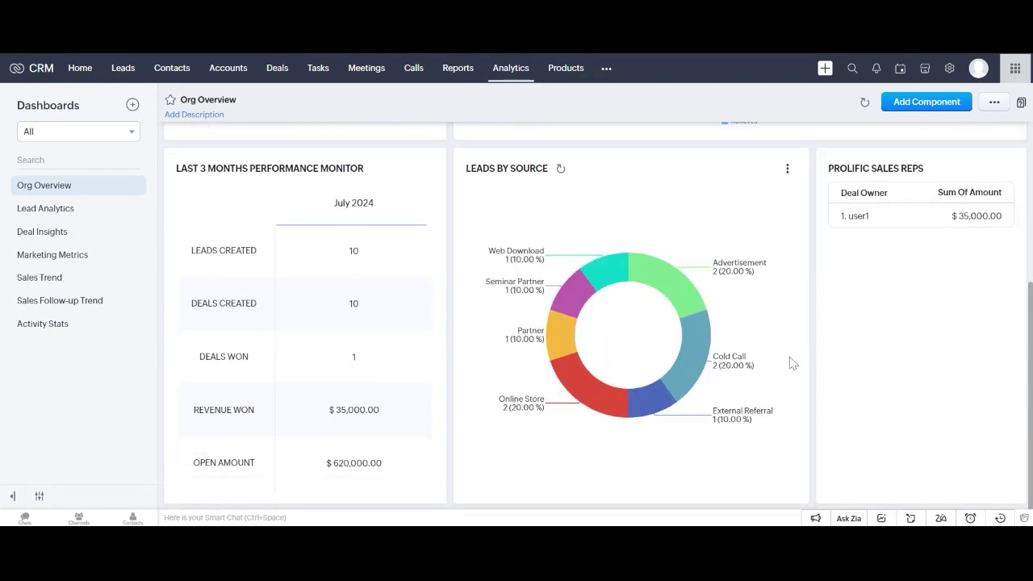
left_click(916, 105)
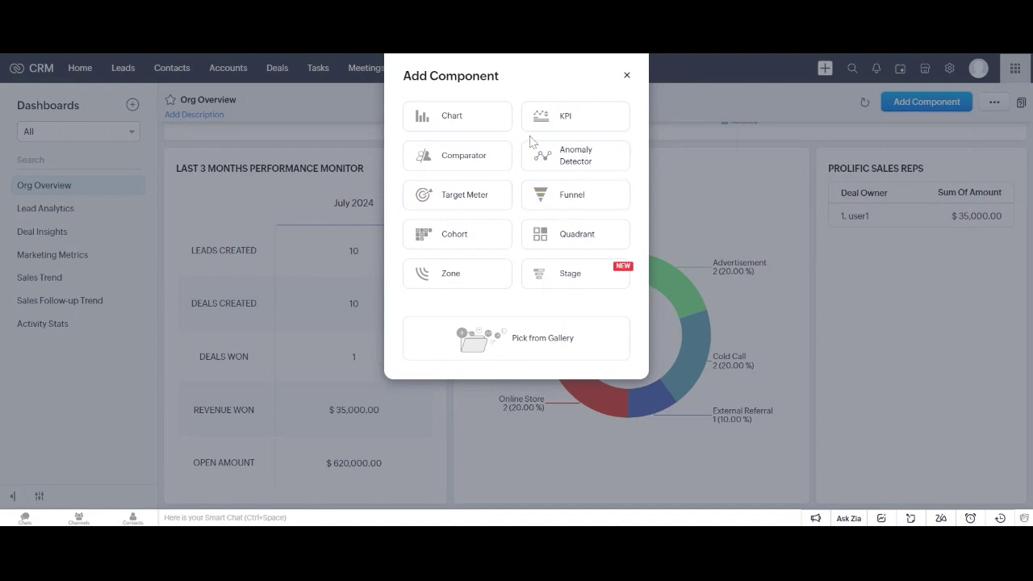
left_click(626, 76)
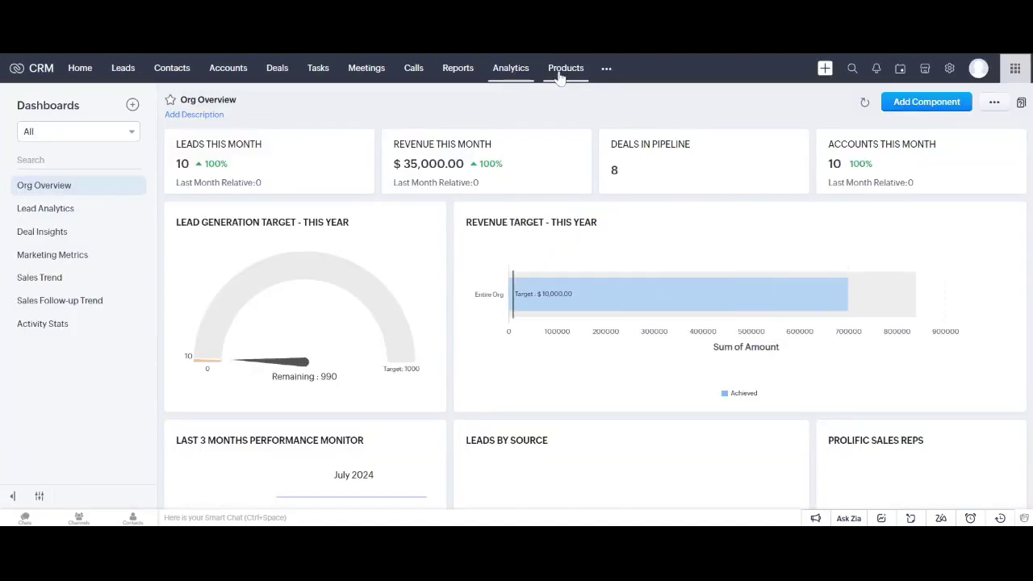
Open the Products module and show the list of additional modules
left_click(565, 71)
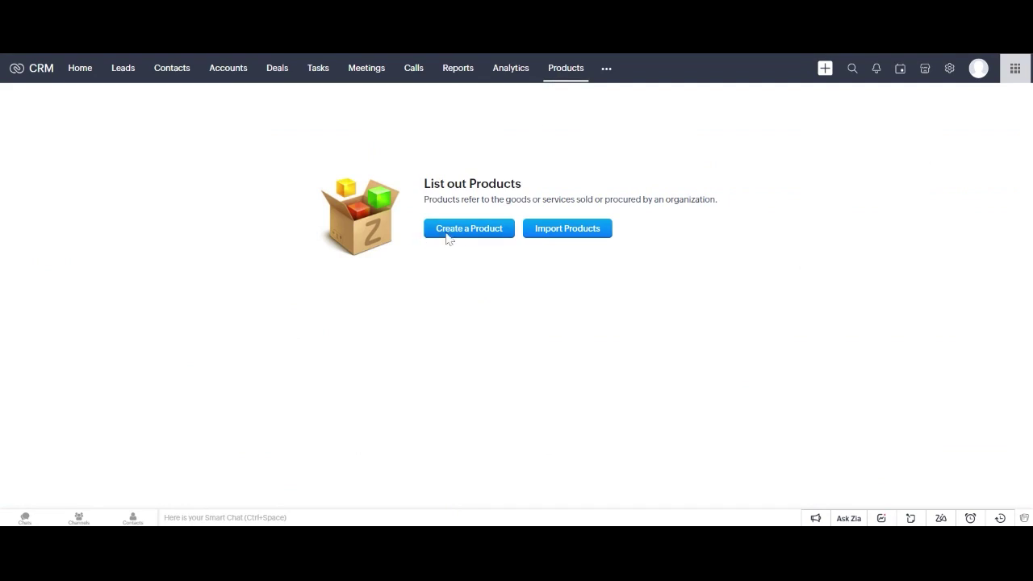
left_click(607, 71)
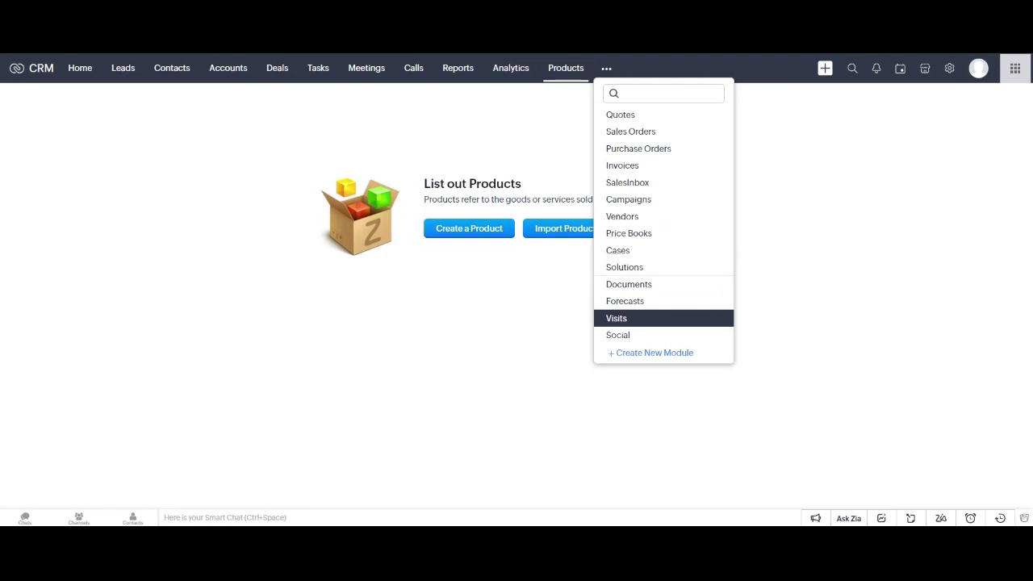
Examine all categories on the Setup page, and return to the home dashboard
left_click(949, 69)
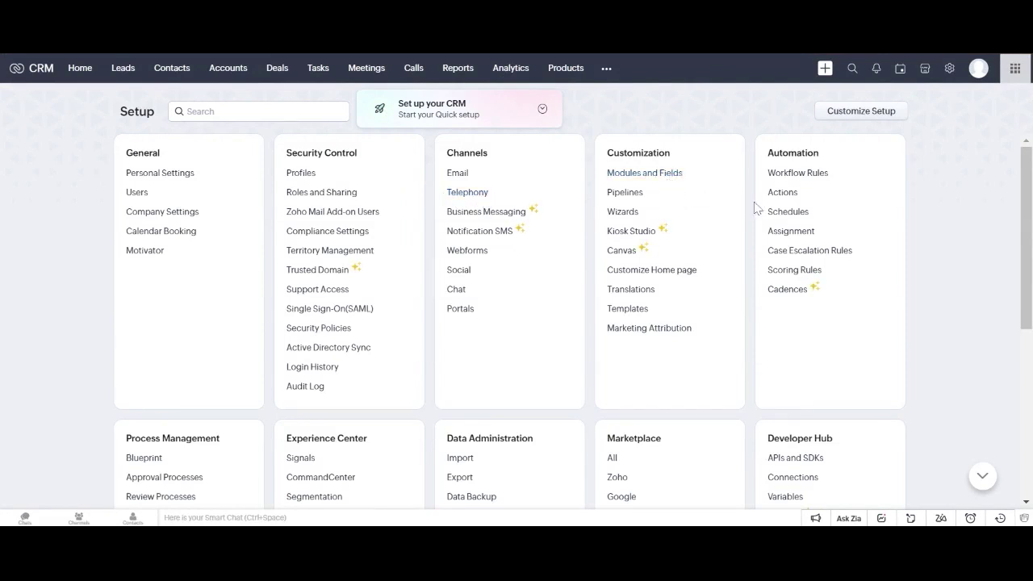
scroll(872, 203, "down", 2)
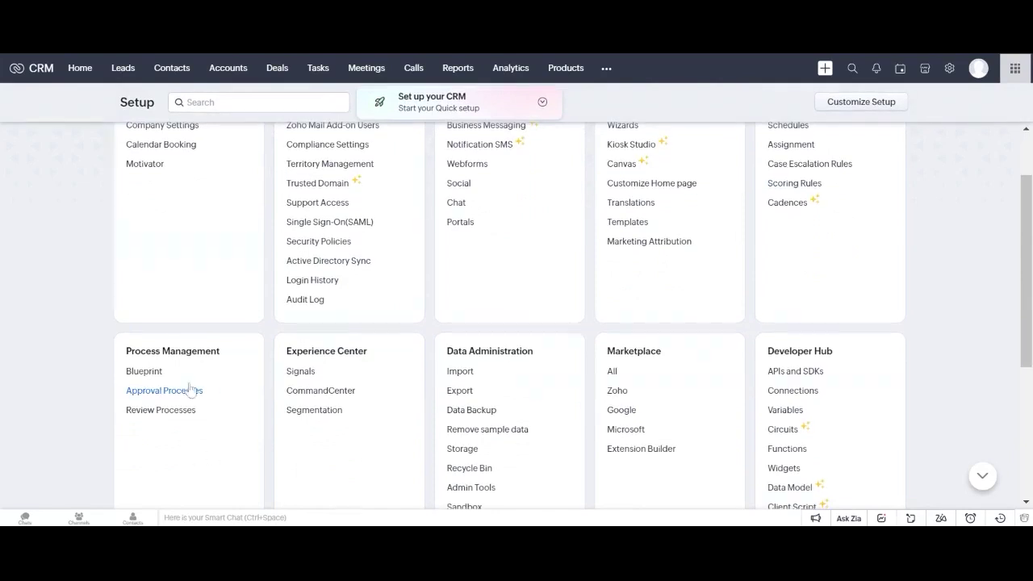
scroll(551, 398, "down", 3)
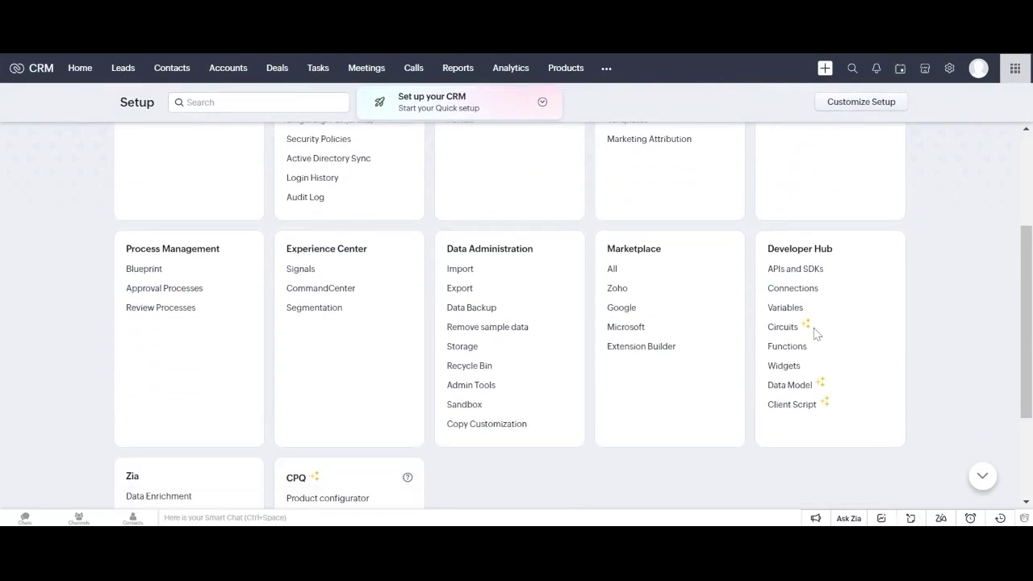
scroll(815, 333, "down", 2)
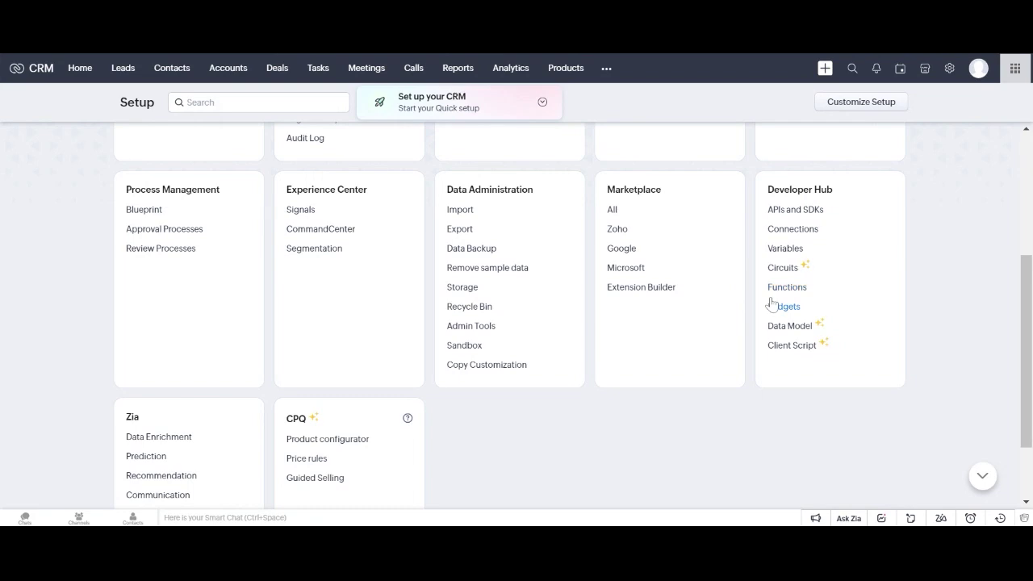
scroll(771, 305, "down", 3)
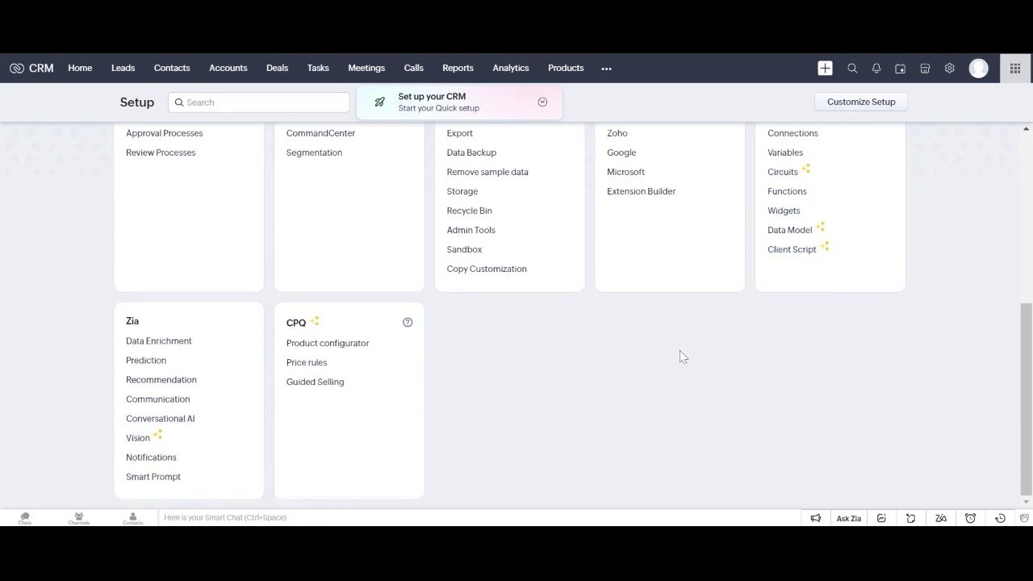
left_click_drag(1023, 461, 1022, 290)
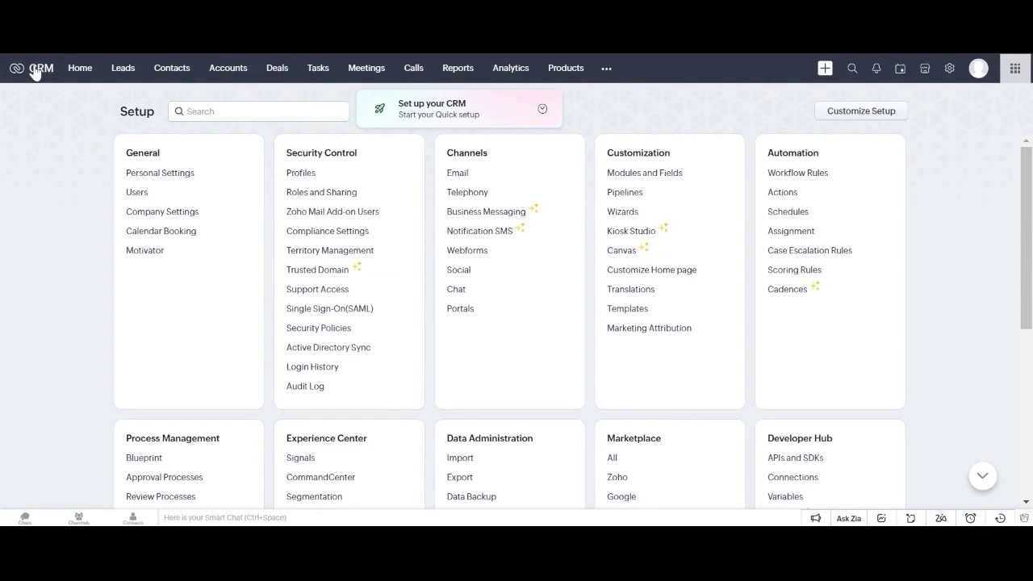
left_click(33, 71)
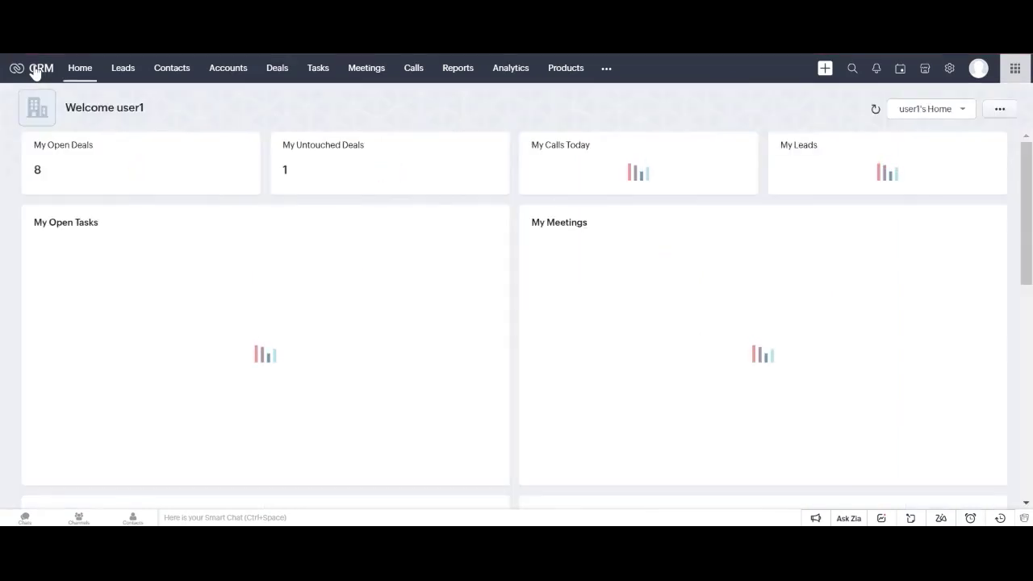